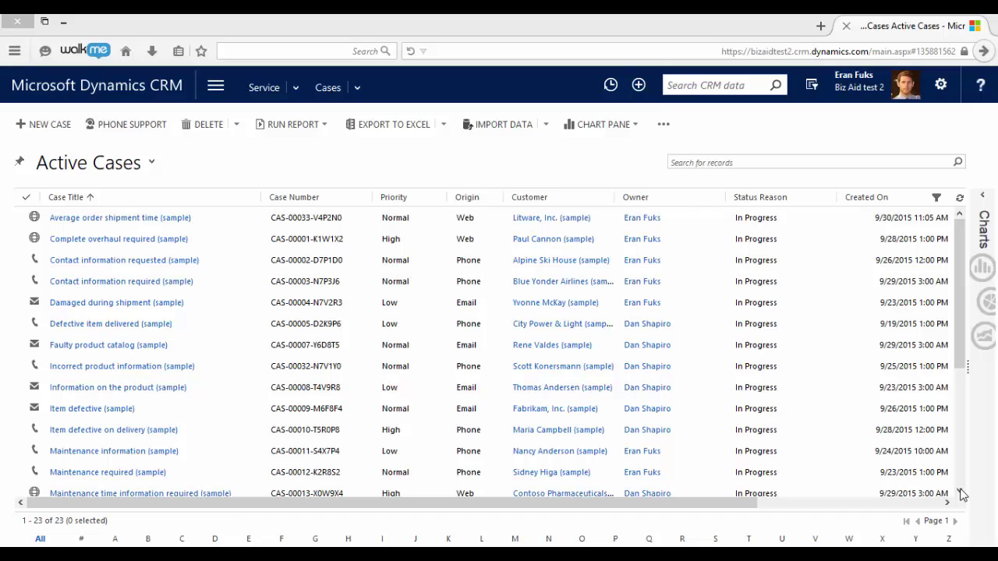
# Try the new-case form and the quick-create case form, closing each without saving
pyautogui.click(55, 132)
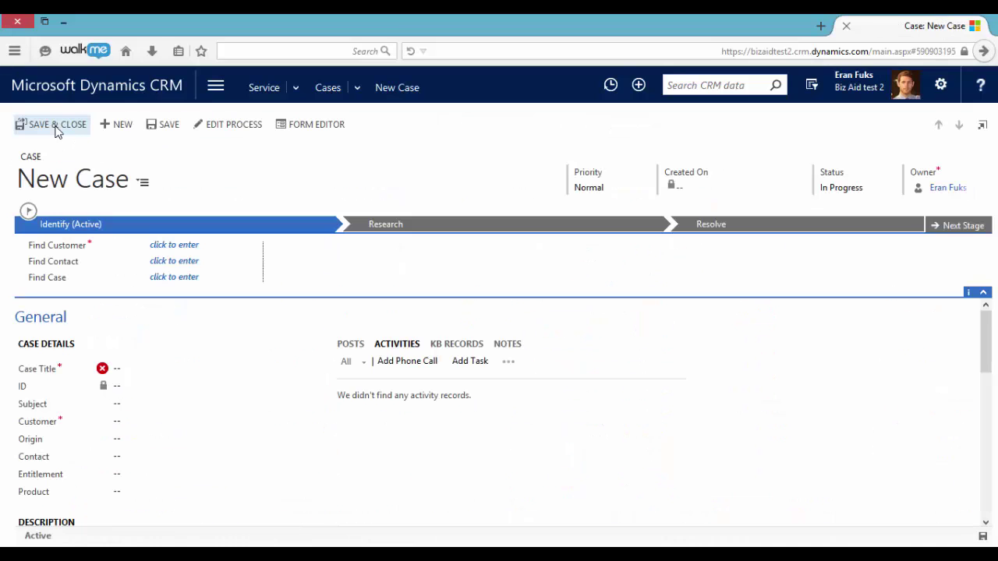
pyautogui.click(55, 132)
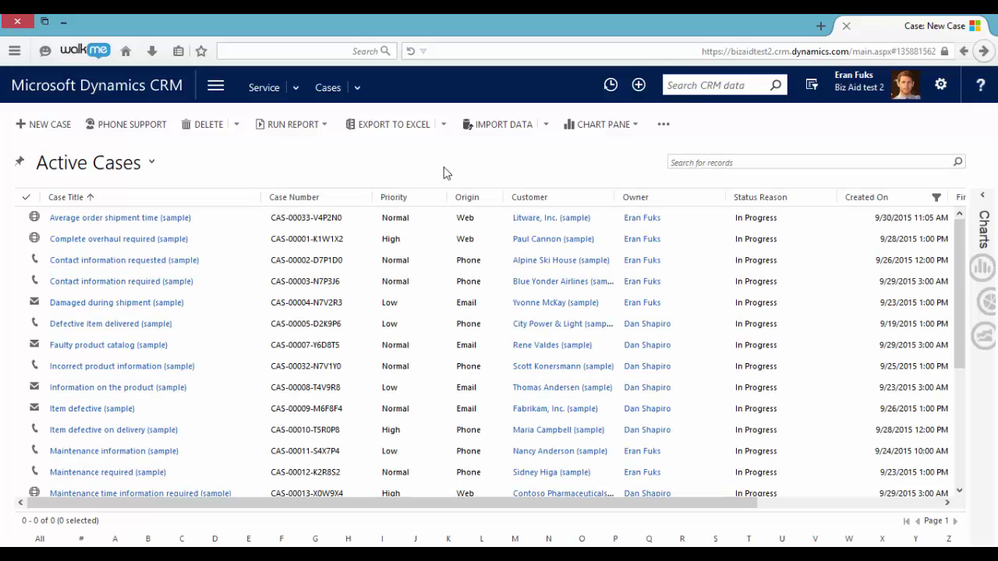
pyautogui.click(639, 85)
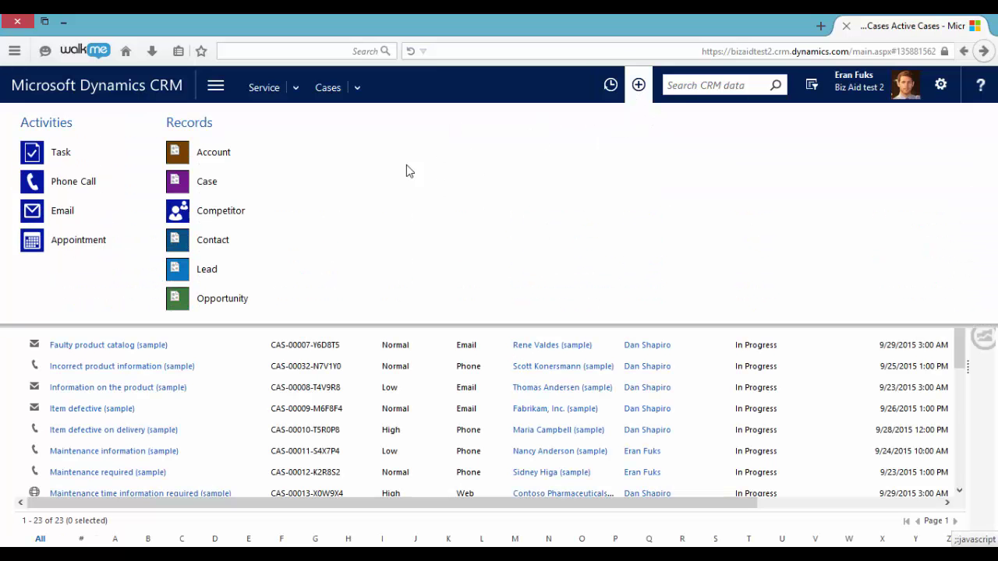
pyautogui.click(230, 183)
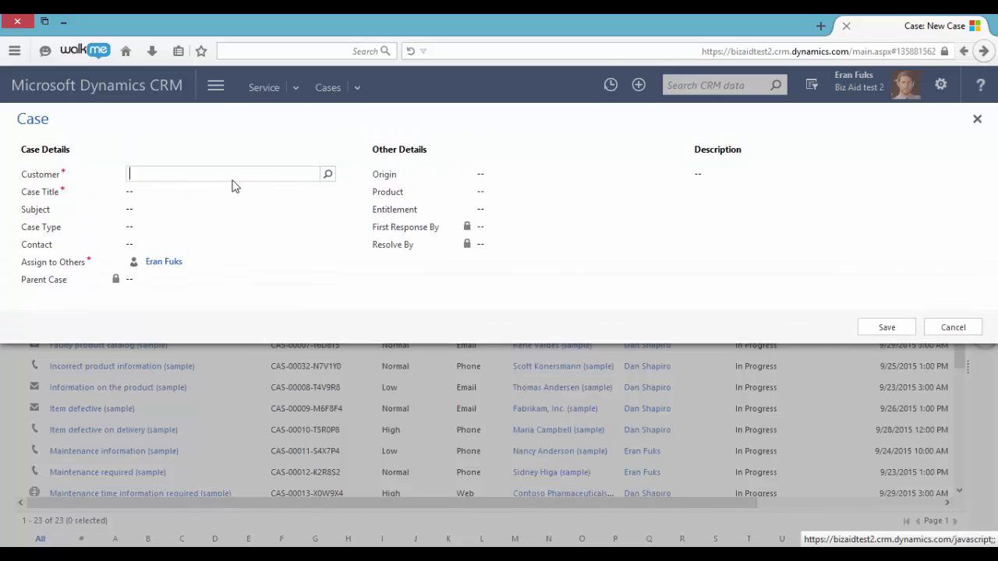
pyautogui.click(953, 328)
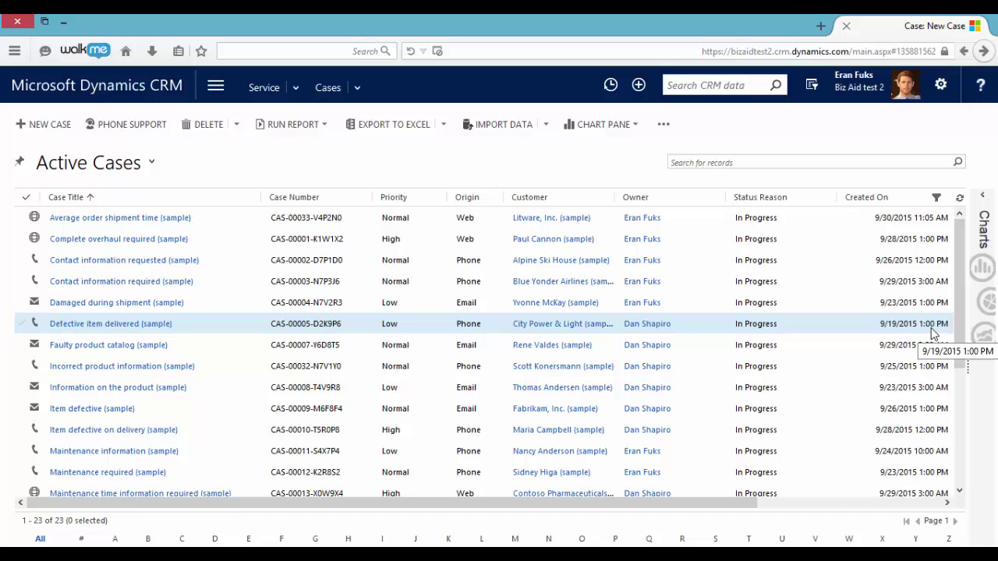
# Visit the Service Management settings page, then return to the Active Cases list
pyautogui.click(222, 96)
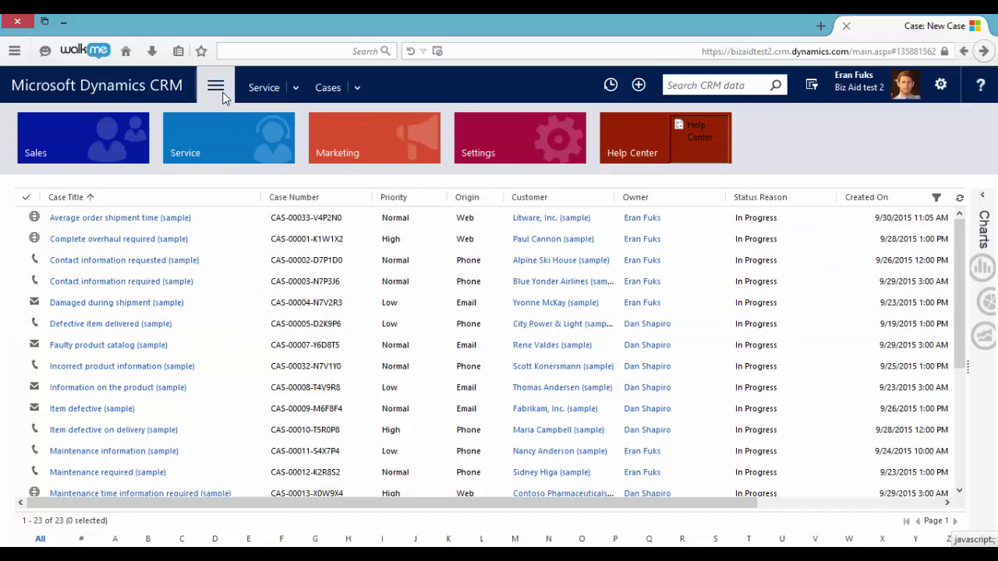
pyautogui.click(509, 146)
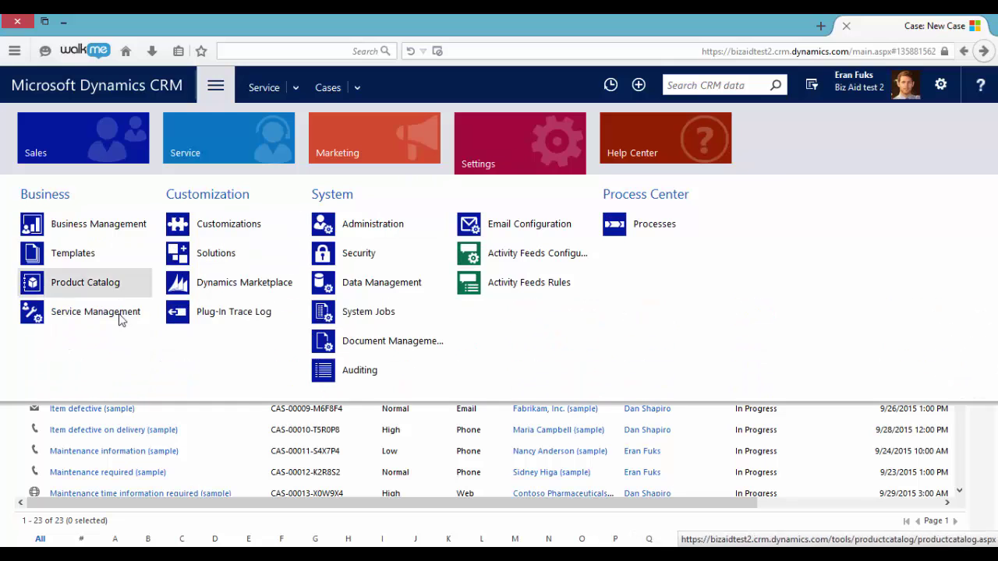
pyautogui.click(121, 315)
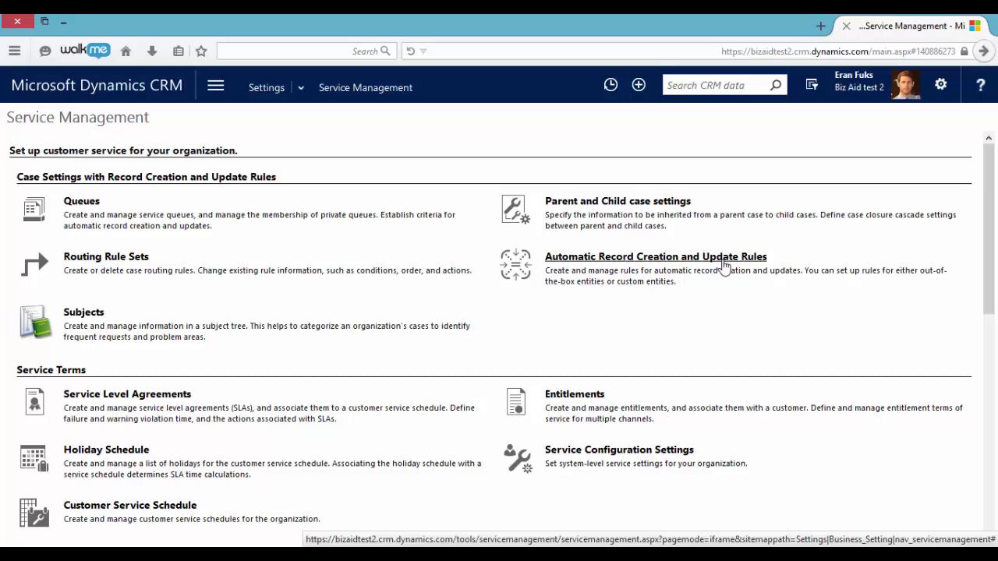
pyautogui.click(983, 50)
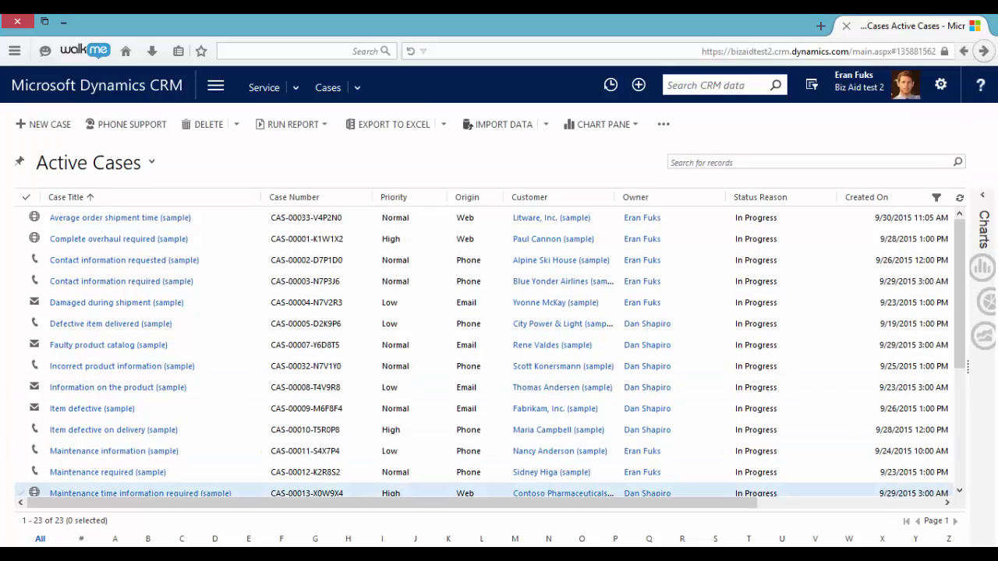
pyautogui.moveTo(843, 518)
pyautogui.click(759, 502)
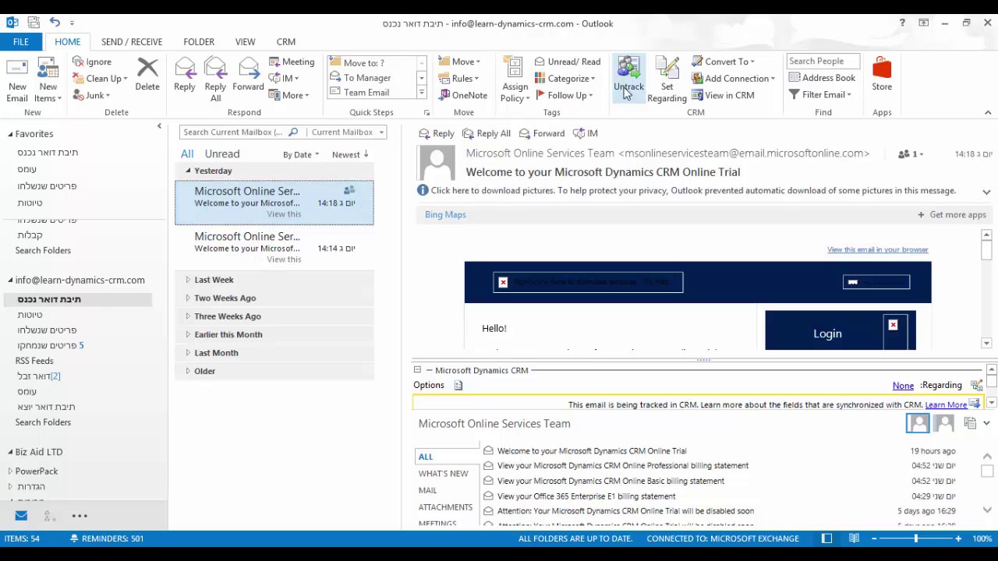
pyautogui.click(753, 62)
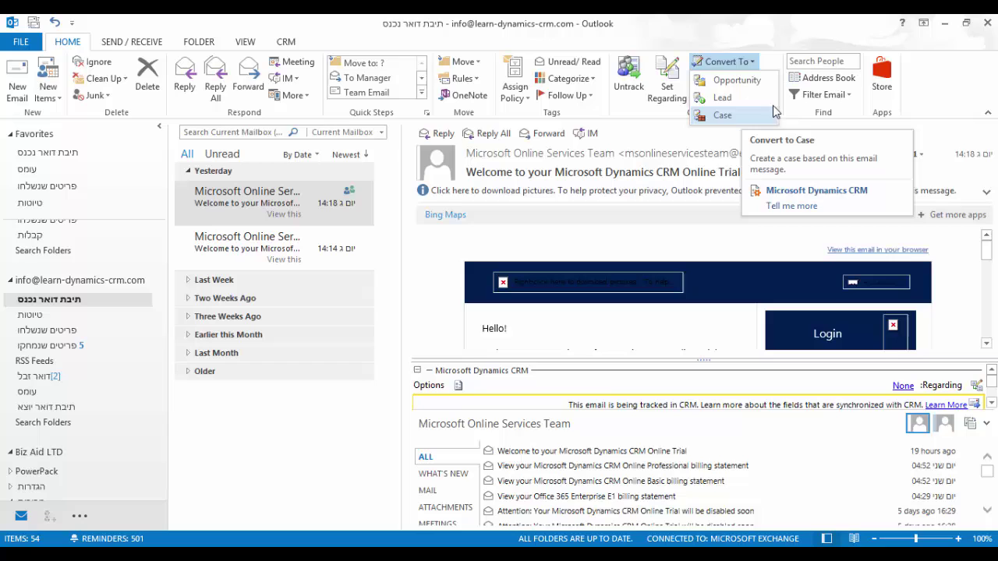
pyautogui.click(944, 25)
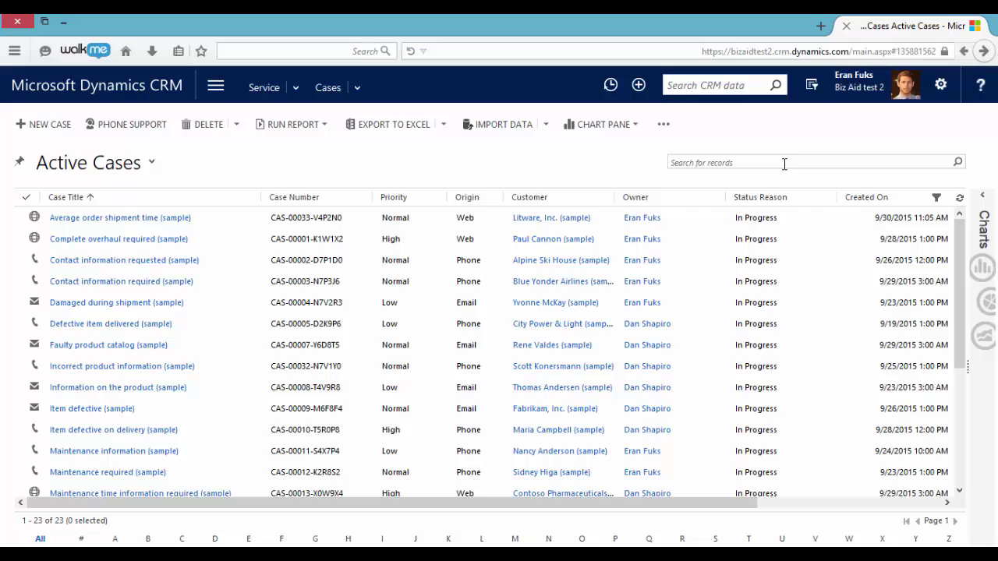
pyautogui.doubleClick(222, 219)
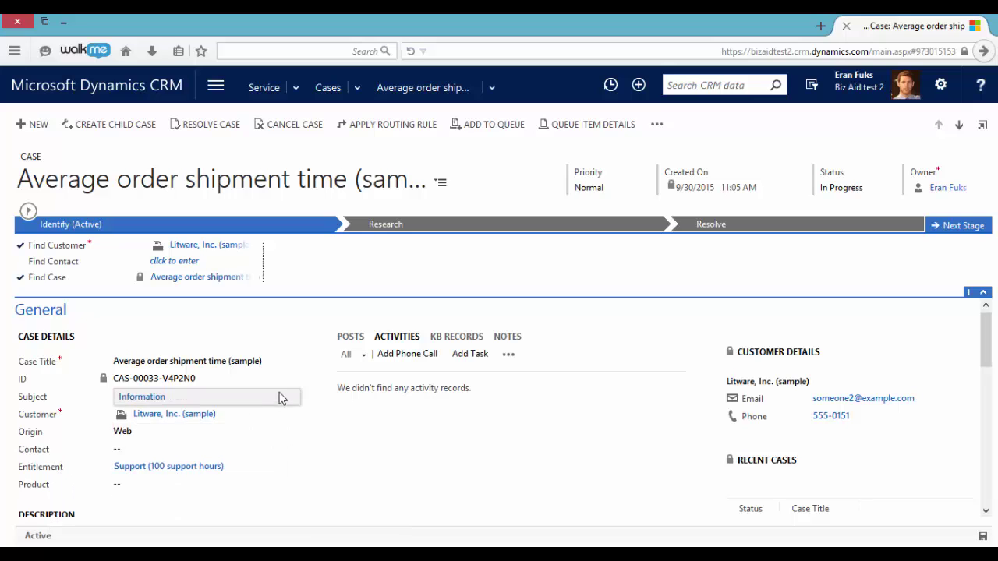
# Log a completed phone call with a short description on the case
pyautogui.click(407, 354)
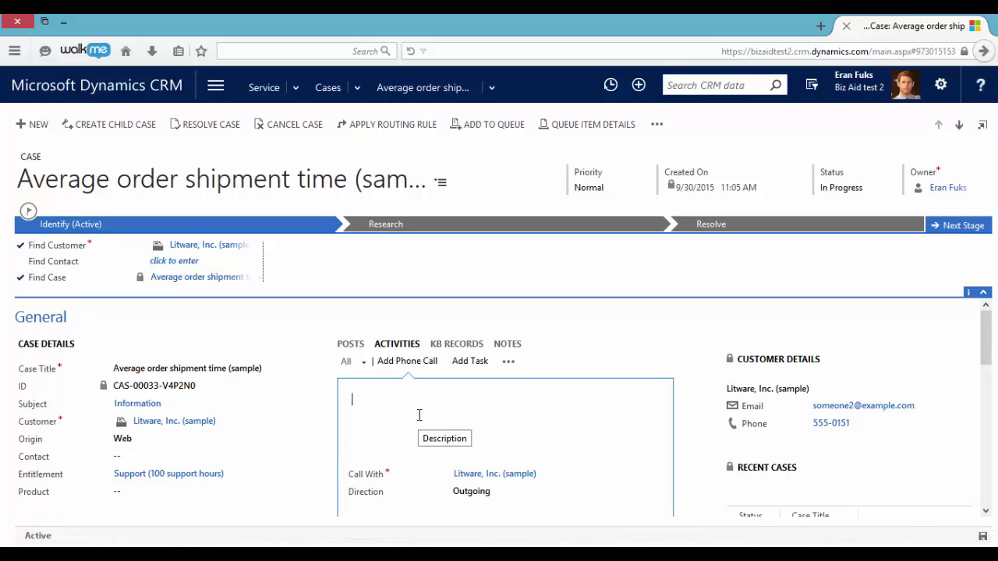
pyautogui.write('Phone')
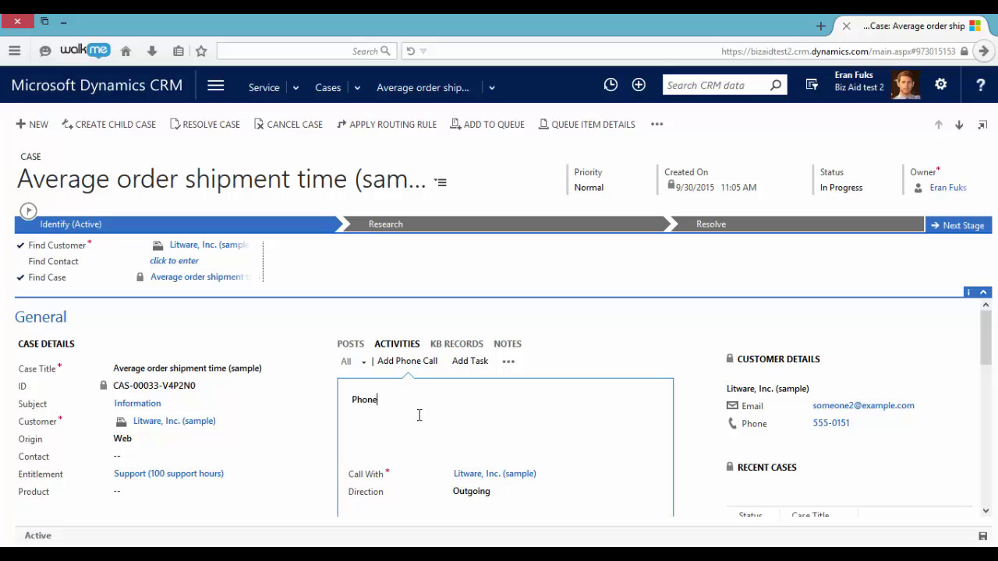
pyautogui.scroll(-1, 608, 475)
pyautogui.click(591, 488)
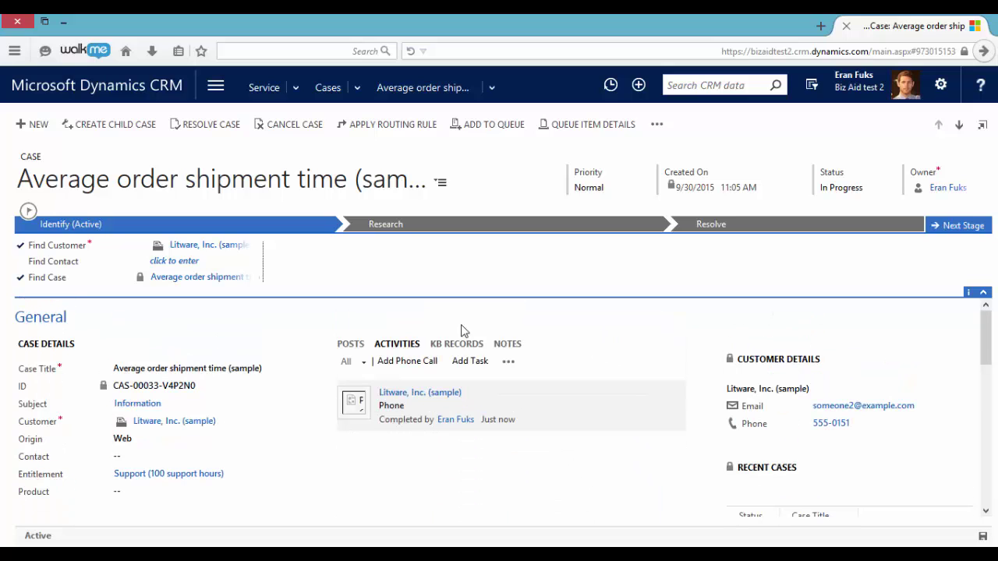
# Add a task to the case due October 1, 2015 at 8:00 AM
pyautogui.click(470, 362)
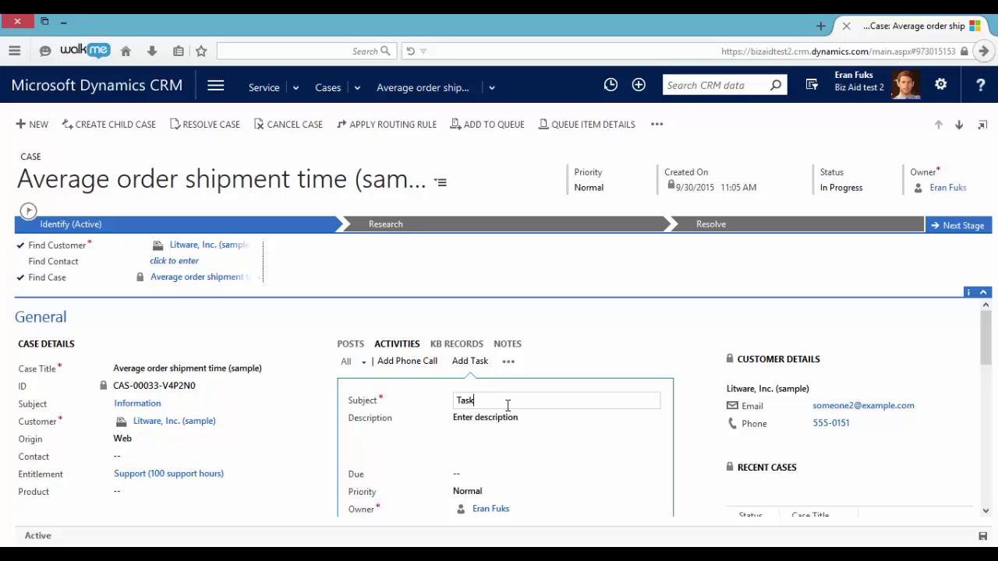
pyautogui.click(569, 473)
pyautogui.click(564, 473)
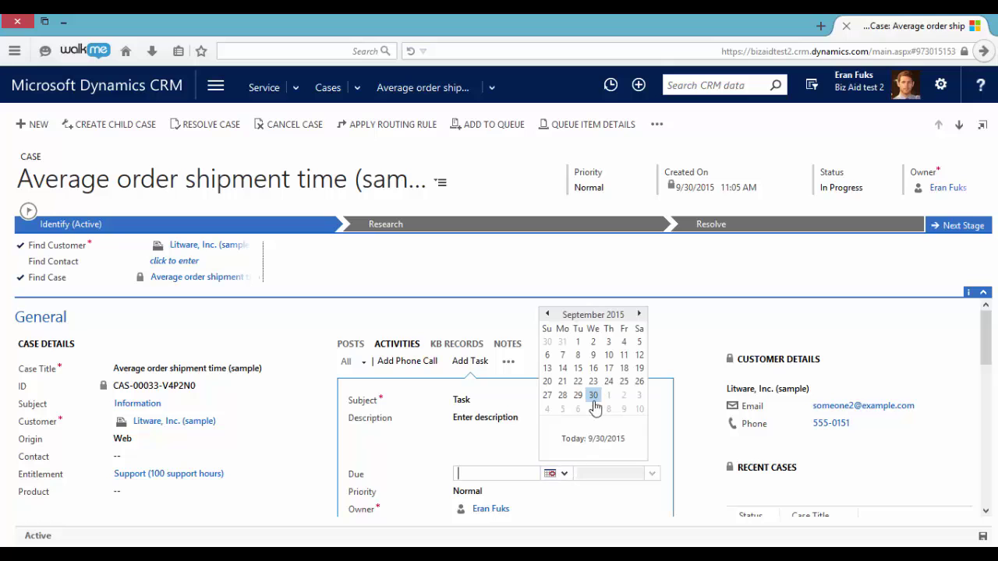
pyautogui.click(608, 395)
pyautogui.scroll(-2, 594, 436)
pyautogui.click(592, 415)
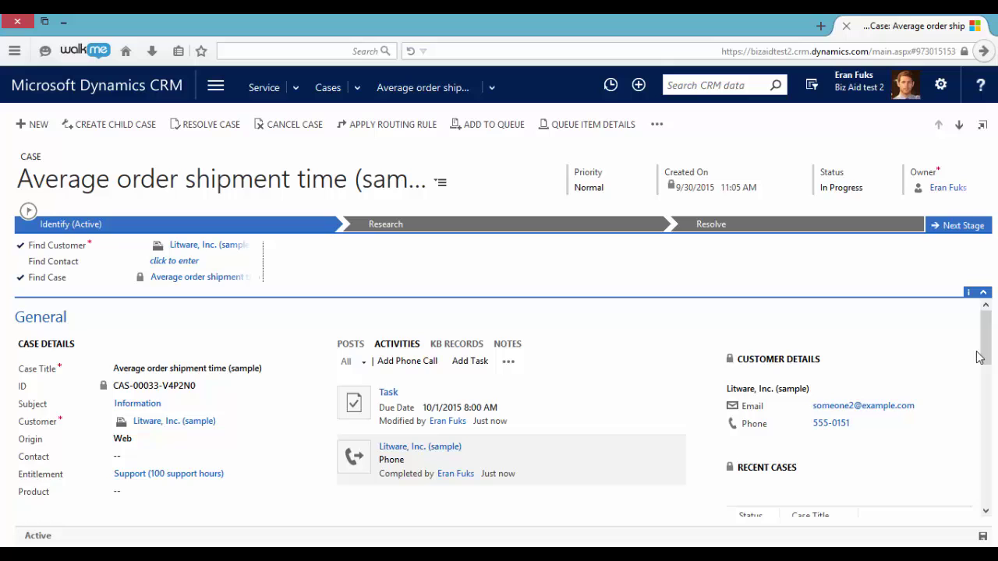
# Scroll the case form down to its Applicable SLA dates and Entitlement grid
pyautogui.scroll(-1, 979, 357)
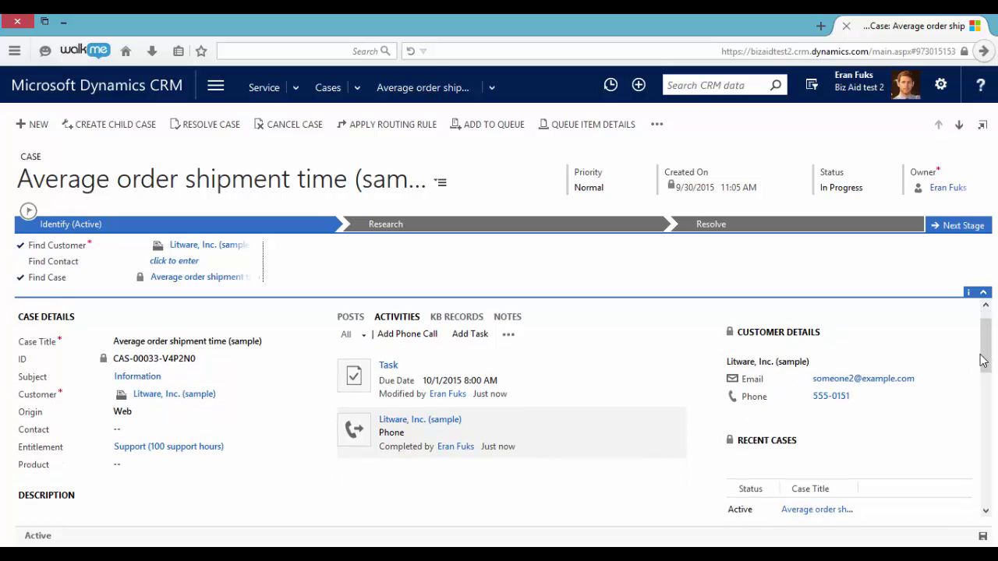
pyautogui.scroll(-3, 984, 360)
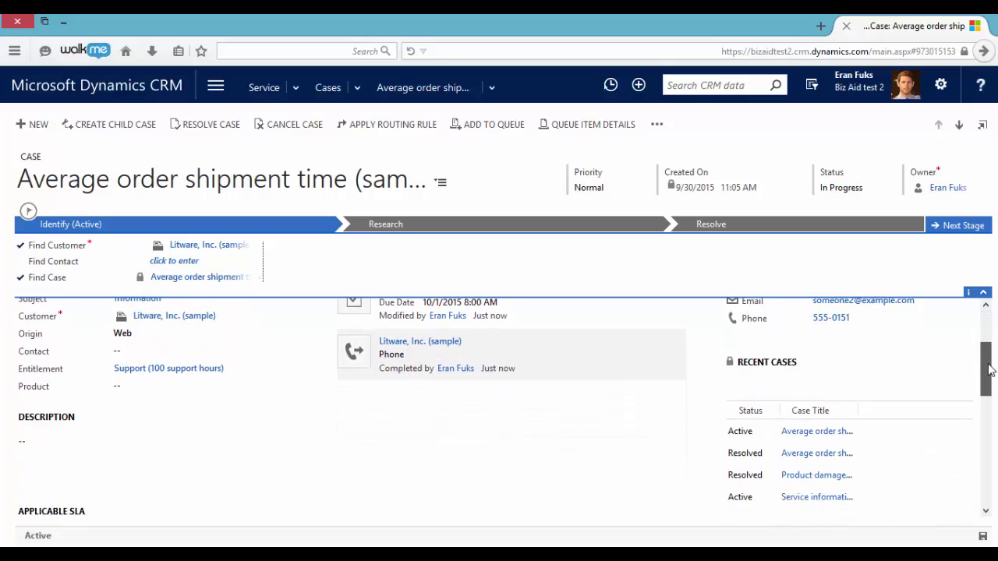
pyautogui.moveTo(986, 374); pyautogui.dragTo(988, 424)
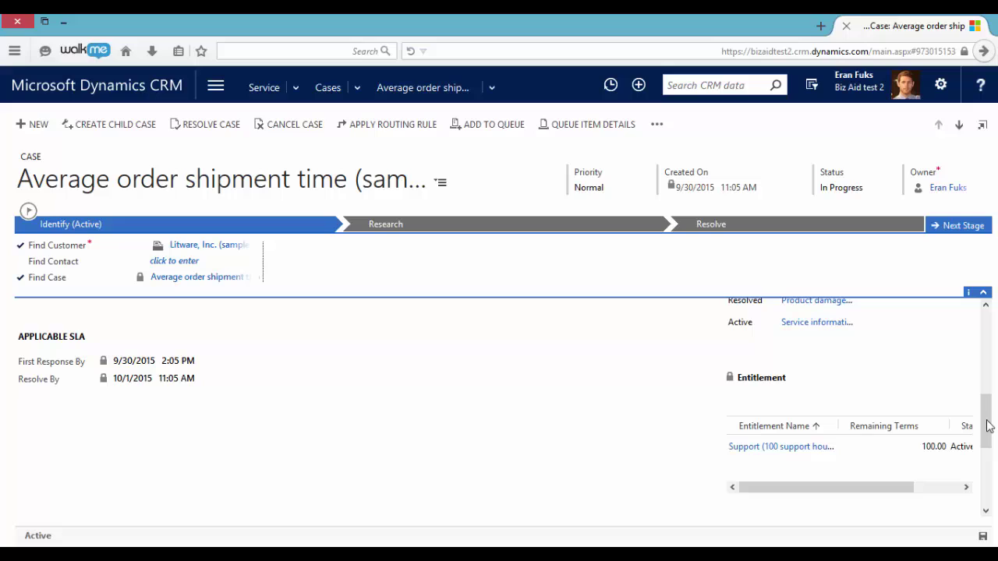
# Open the Support (100 support hours) entitlement from the case's Entitlement grid
pyautogui.doubleClick(862, 452)
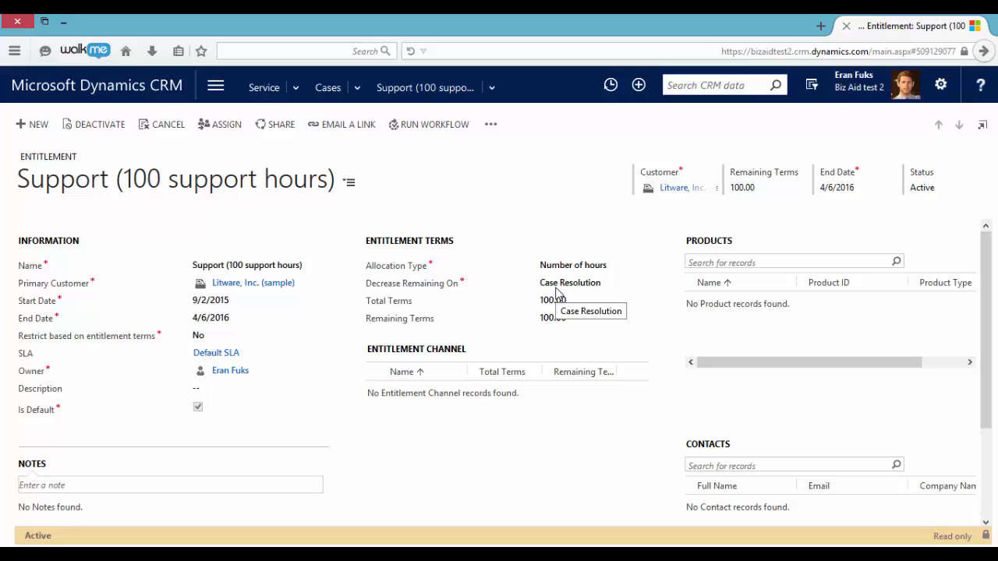
# Review the Default SLA's First Response and Resolve terms, then go back
pyautogui.click(214, 356)
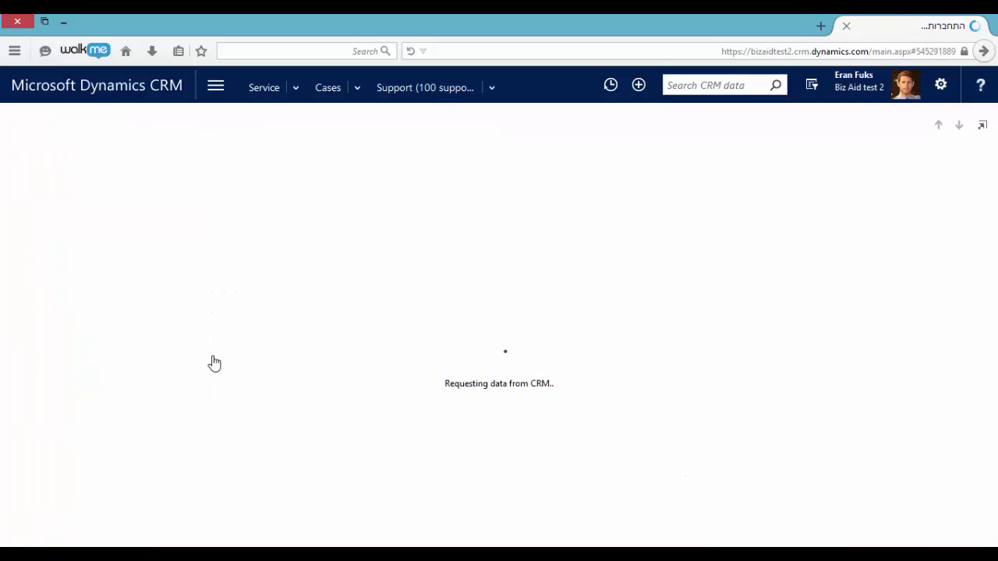
pyautogui.scroll(-1, 200, 465)
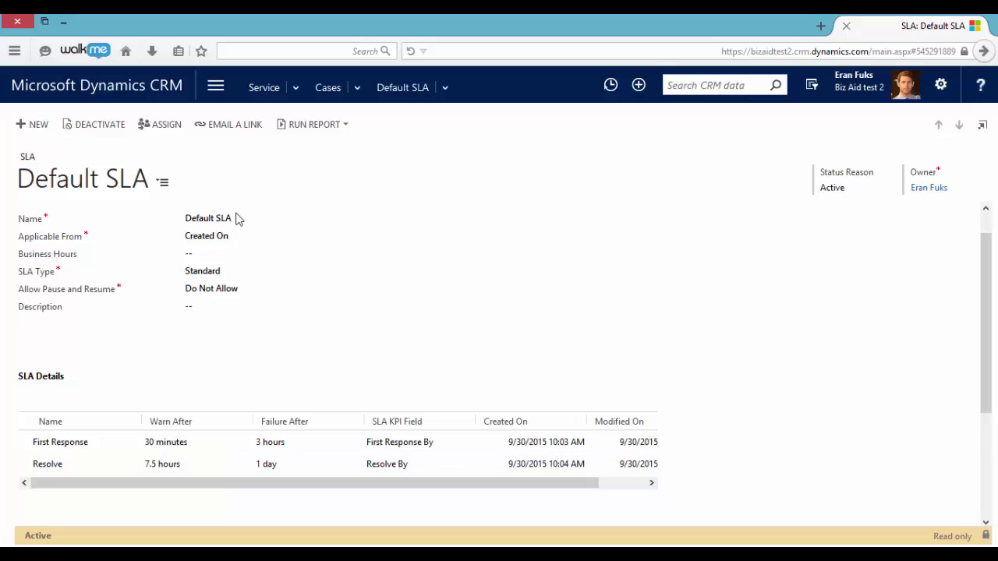
pyautogui.click(328, 87)
# Reopen the Average order shipment time case and move it from Identify to Research
pyautogui.doubleClick(229, 217)
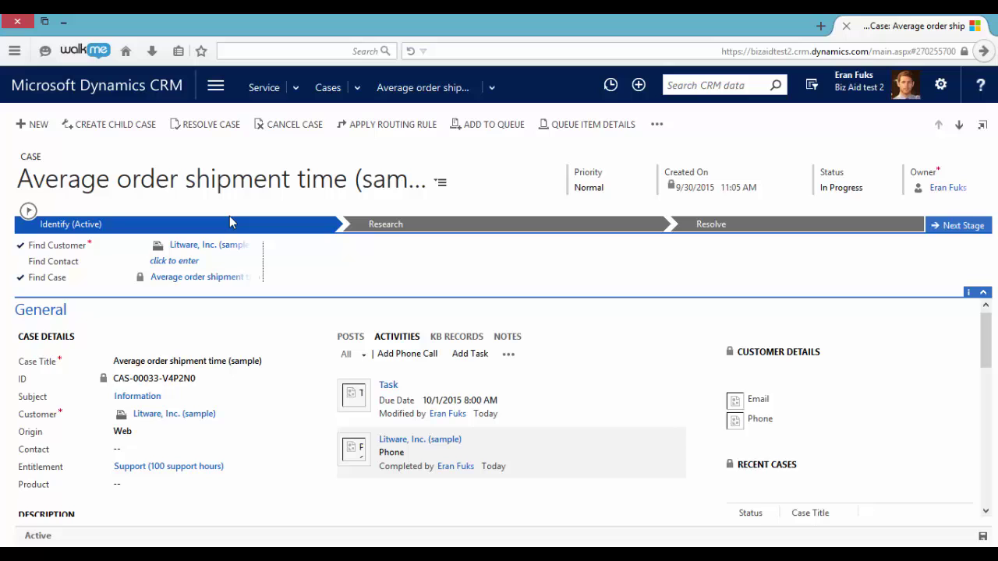
pyautogui.scroll(-5, 282, 390)
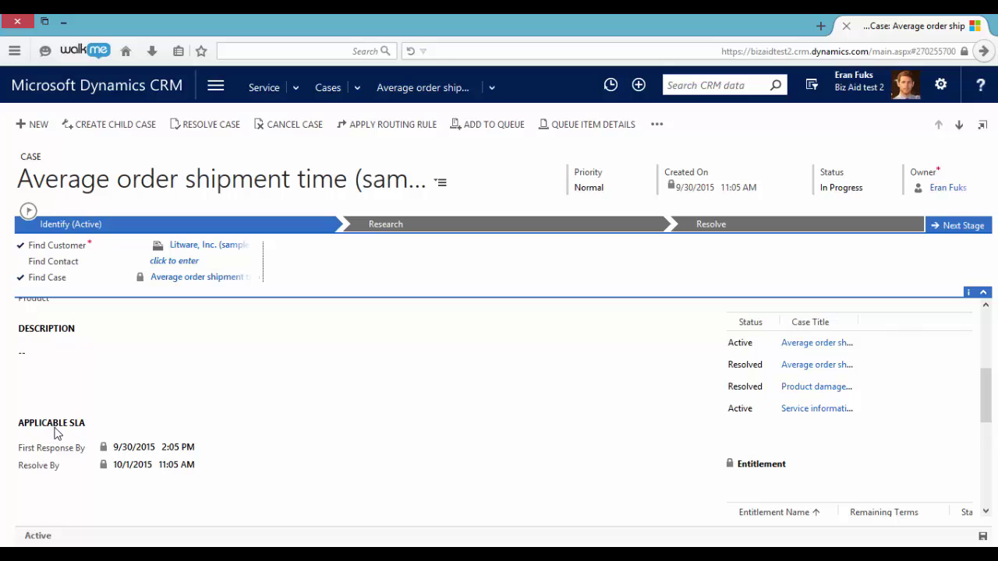
pyautogui.scroll(5, 58, 427)
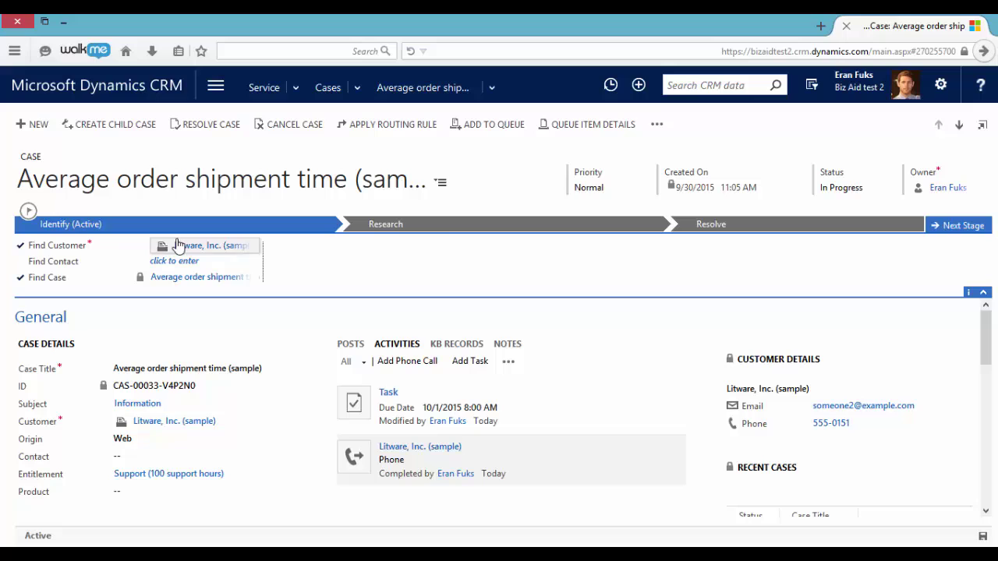
pyautogui.click(957, 228)
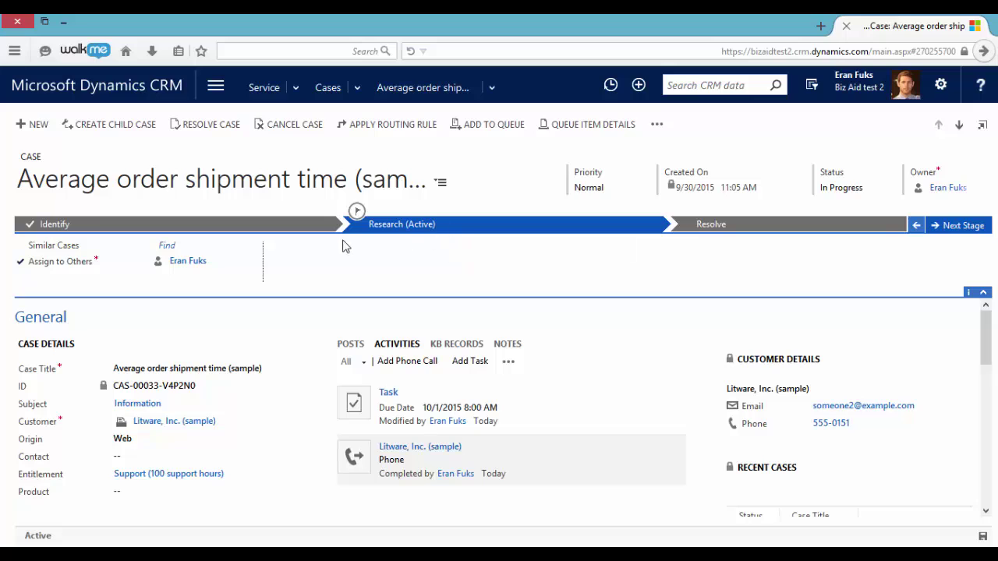
# Find similar cases and accept Shipping time information (sample) as the solution
pyautogui.click(169, 248)
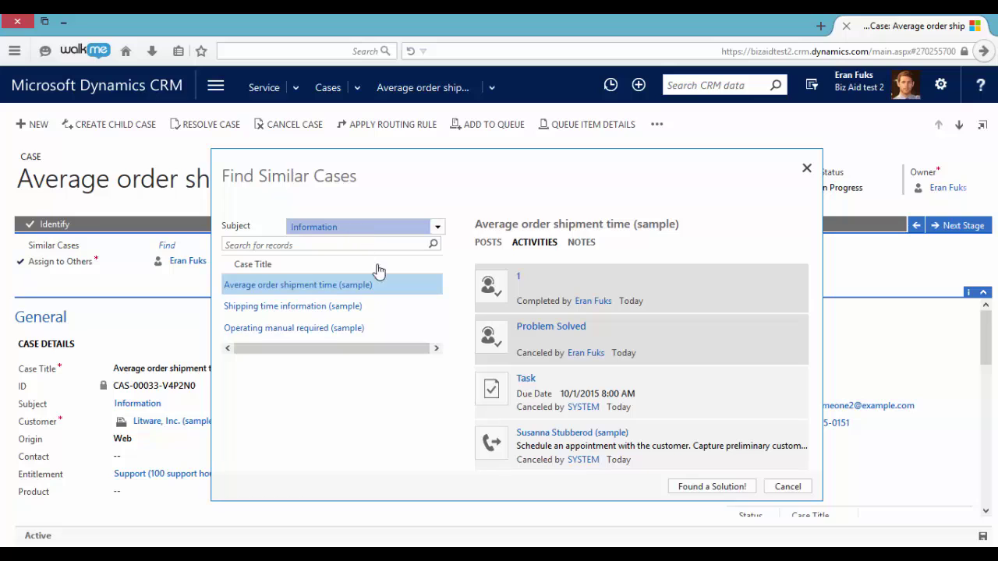
pyautogui.click(402, 309)
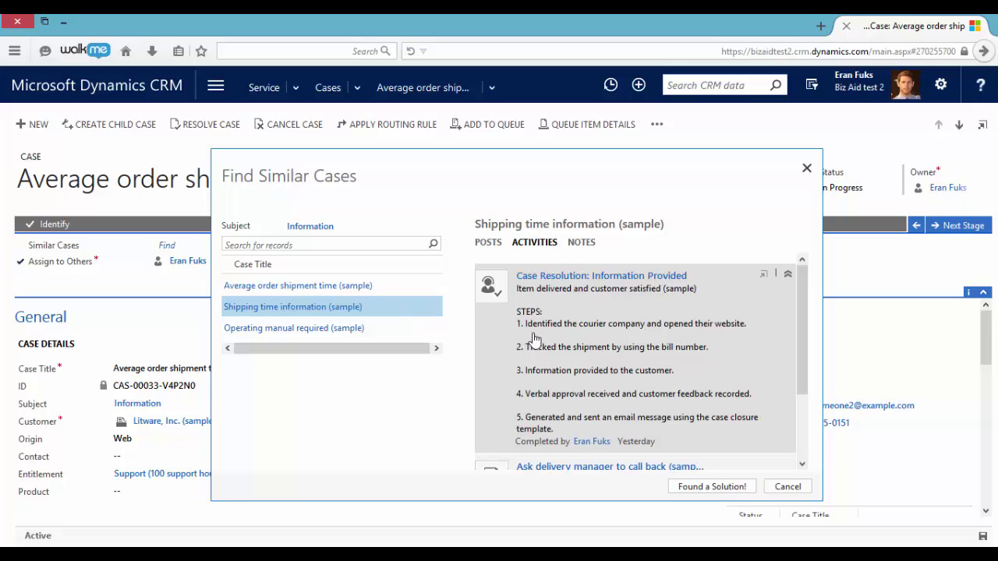
pyautogui.click(737, 493)
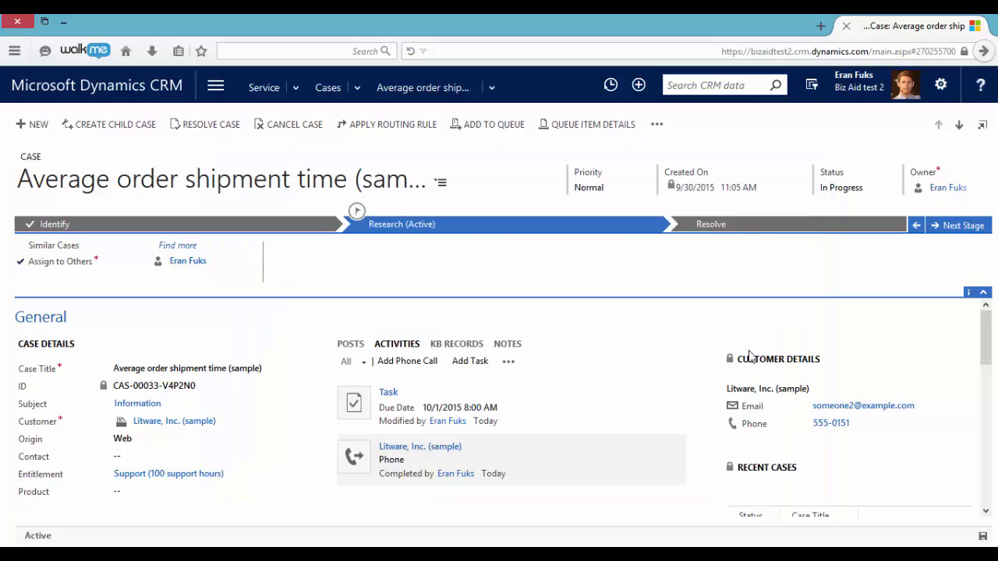
# Resolve the case as Problem Solved with a resolution note, cancelling its open activities
pyautogui.click(742, 232)
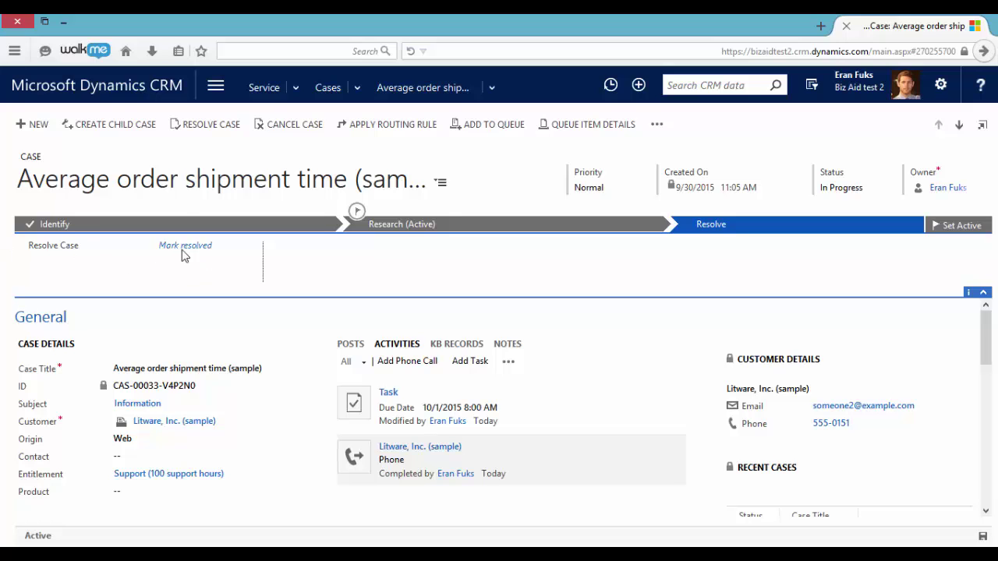
pyautogui.click(207, 126)
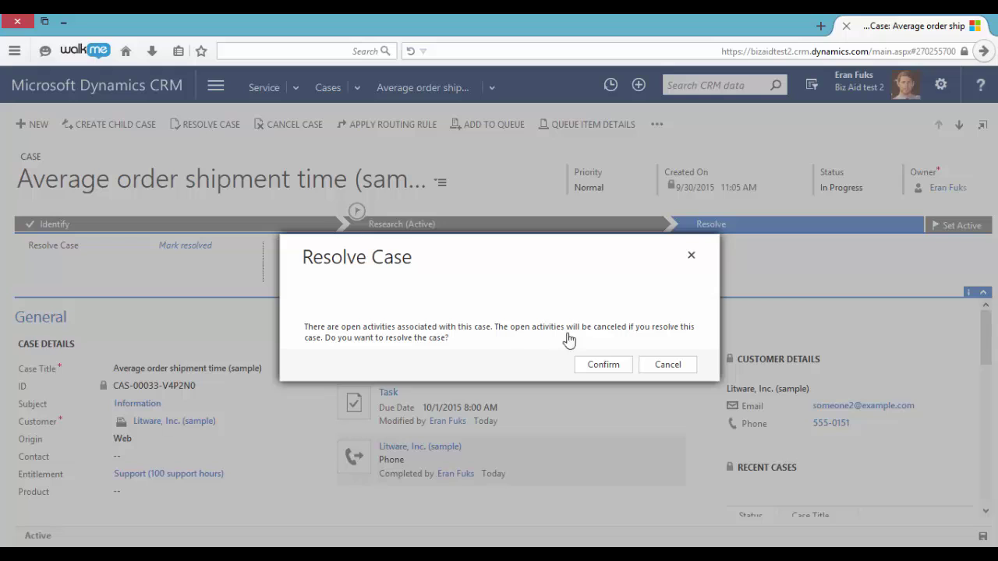
pyautogui.click(610, 365)
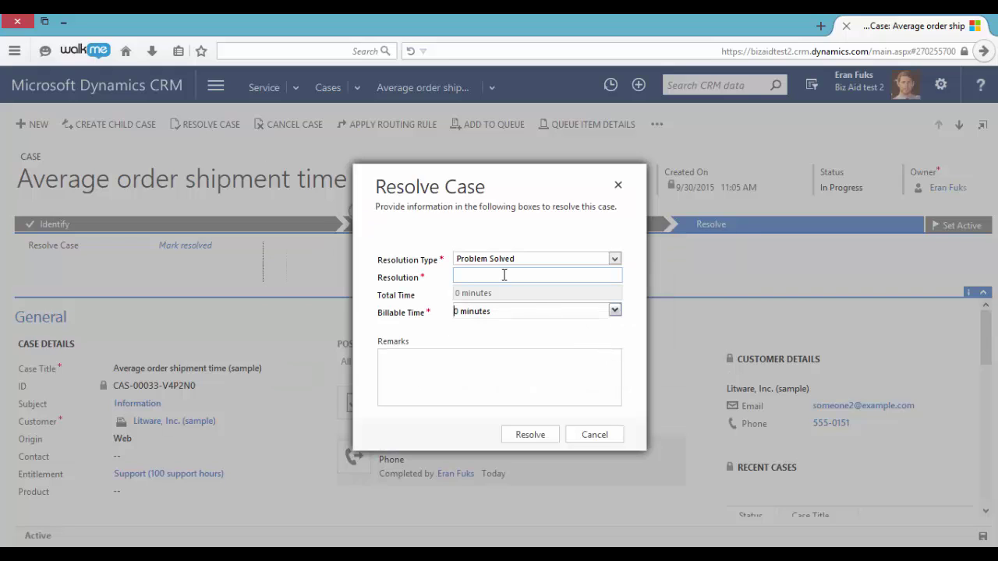
pyautogui.click(505, 275)
pyautogui.click(534, 433)
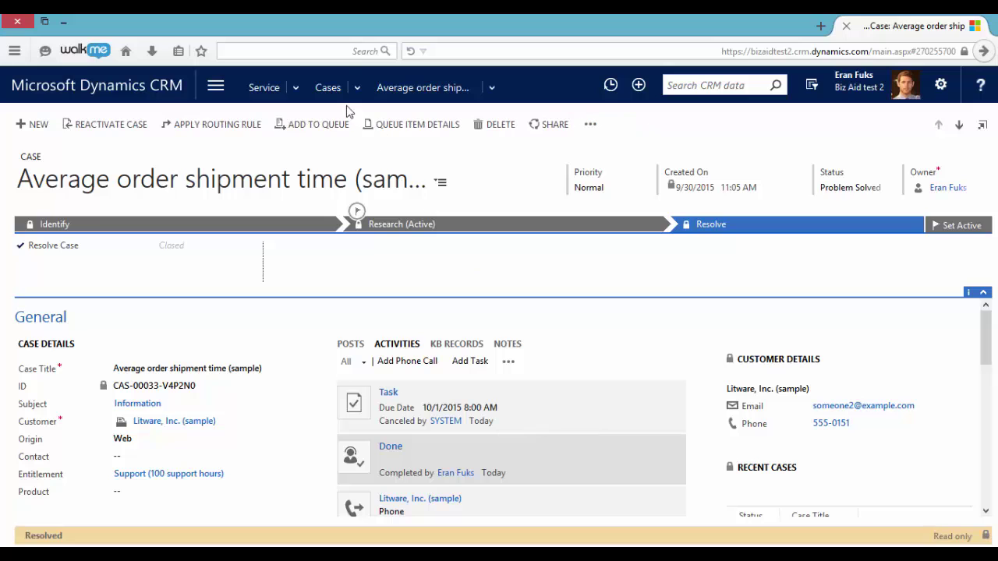
pyautogui.click(328, 88)
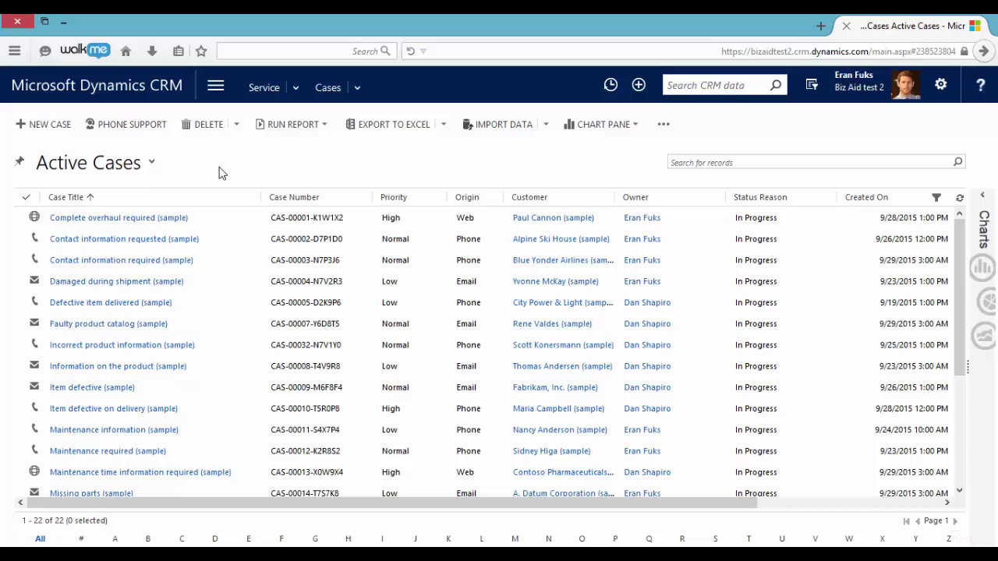
# Filter the Active Cases list to High priority
pyautogui.click(936, 197)
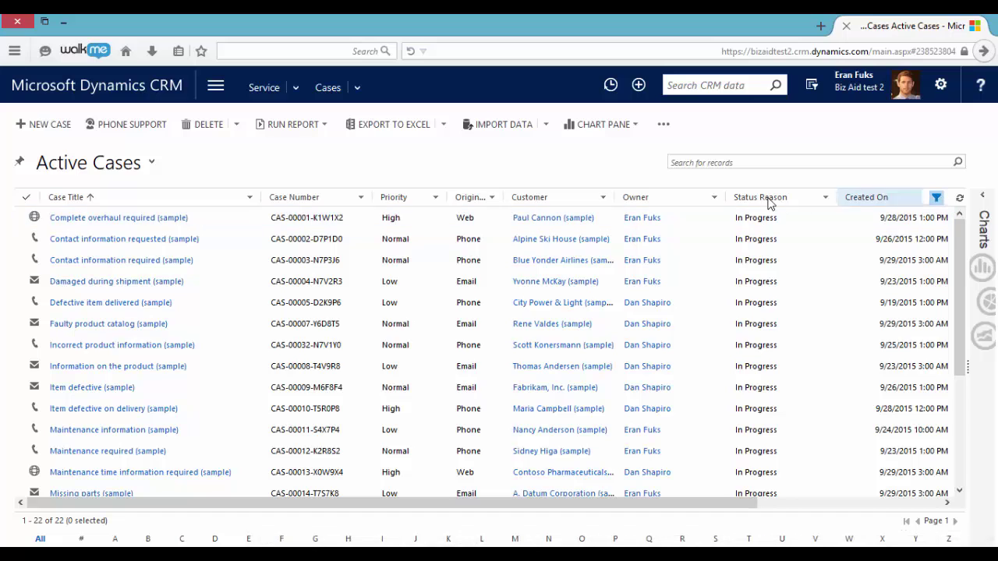
pyautogui.click(435, 198)
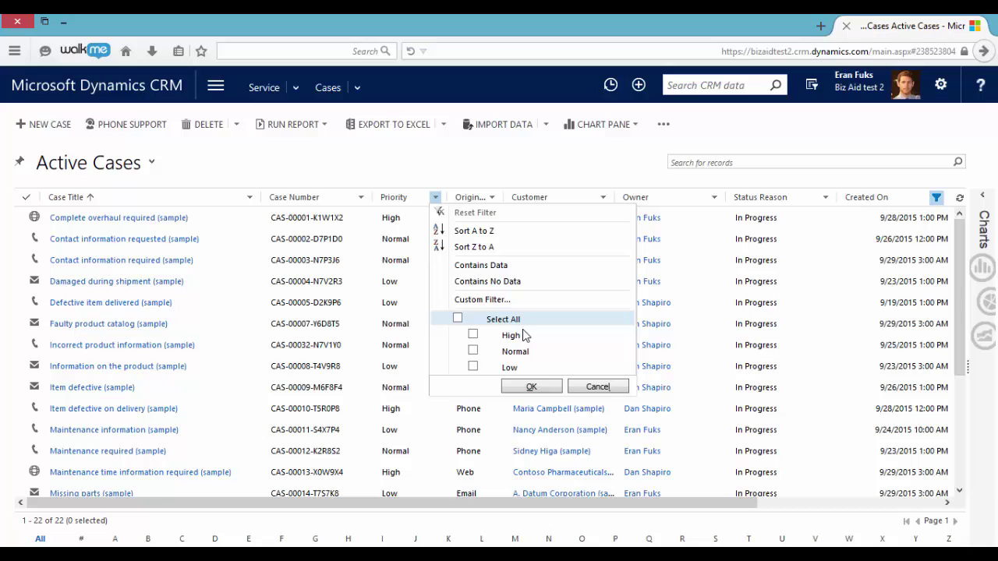
pyautogui.click(522, 338)
pyautogui.click(534, 386)
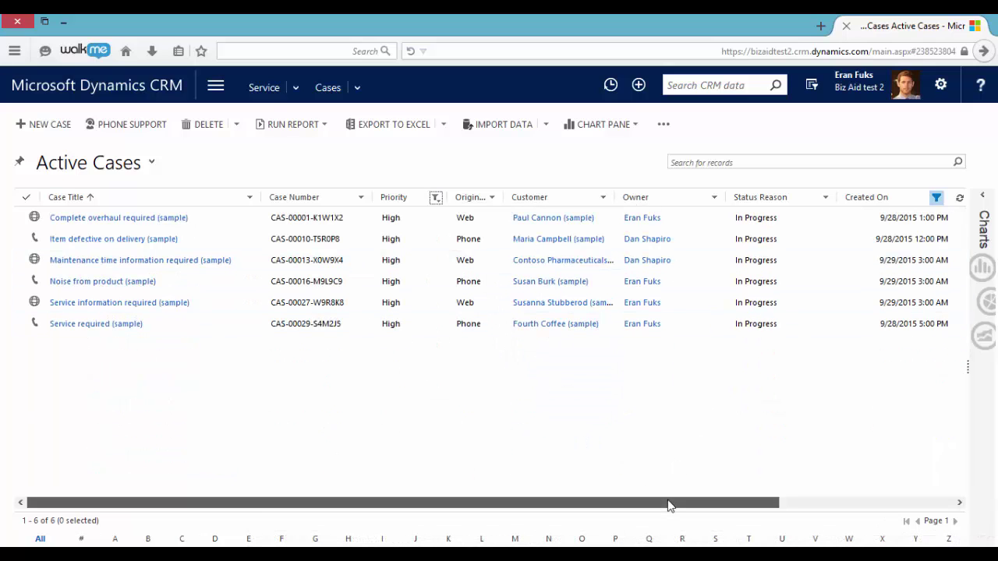
# Add a Created On filter for This Week, leaving 6 cases
pyautogui.moveTo(669, 503); pyautogui.dragTo(692, 491)
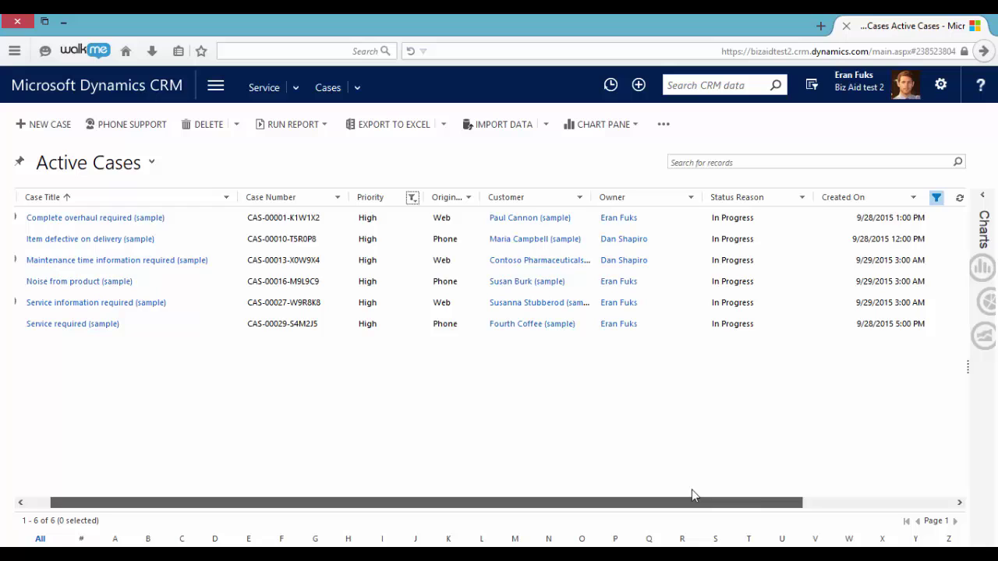
pyautogui.click(912, 198)
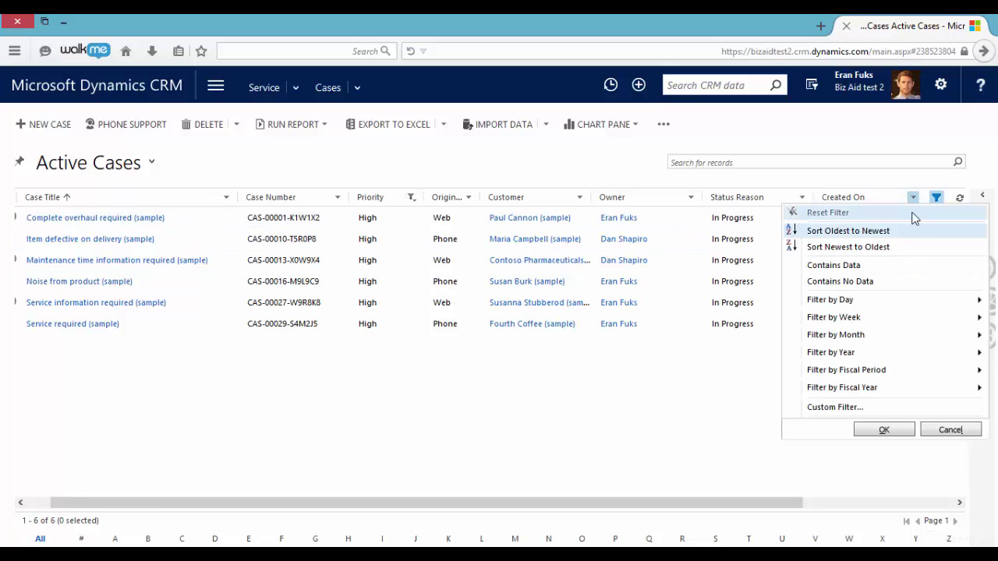
pyautogui.click(873, 334)
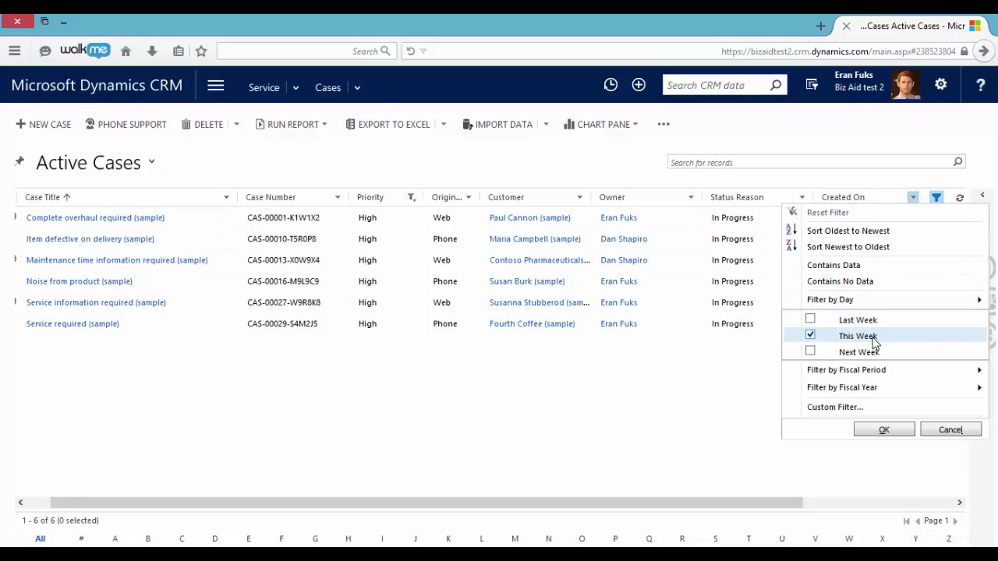
pyautogui.click(888, 429)
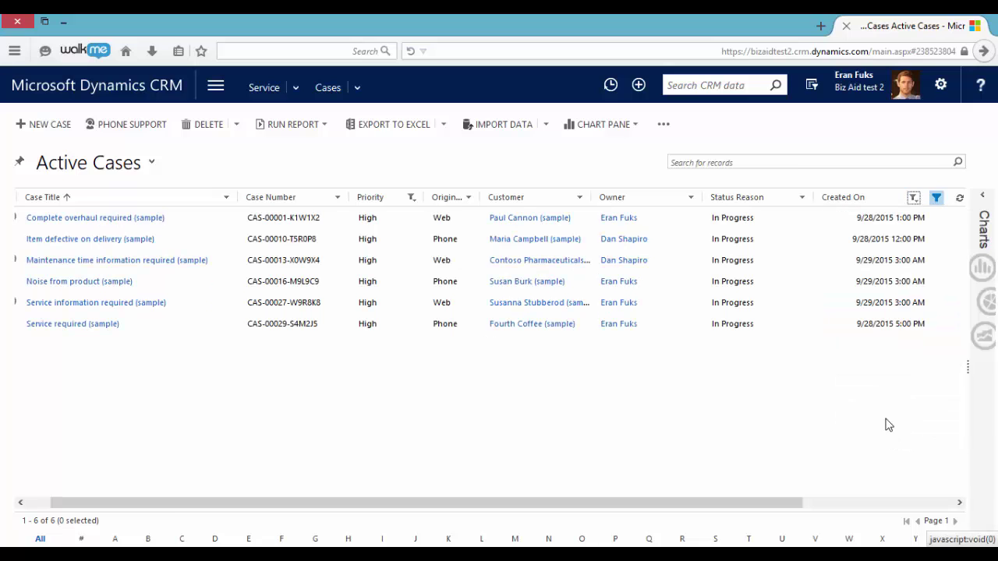
# Clear filters and chart all 22 cases as Case Mix (By Type): 9 Problem, 6 Question, 7 Request
pyautogui.click(914, 198)
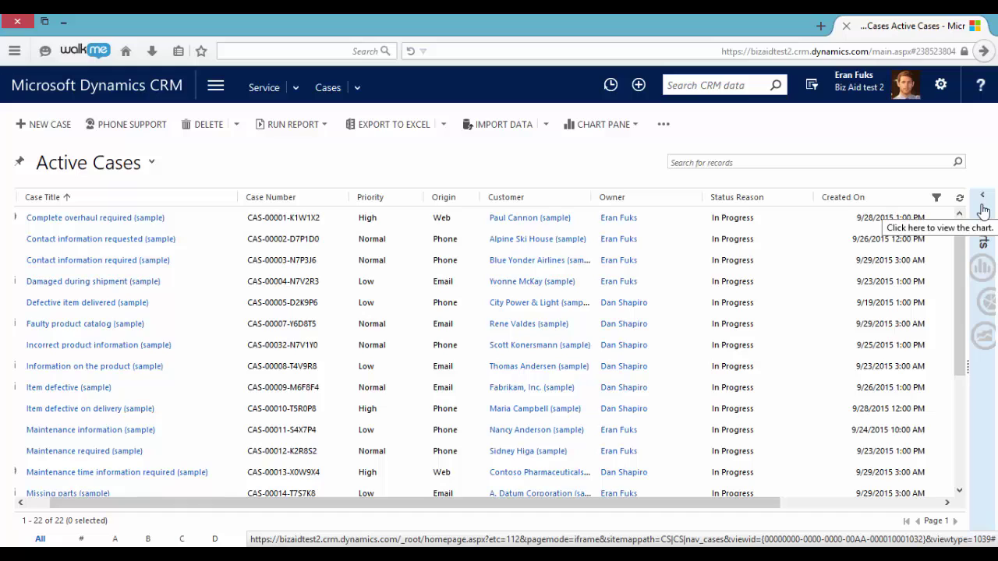
pyautogui.click(983, 226)
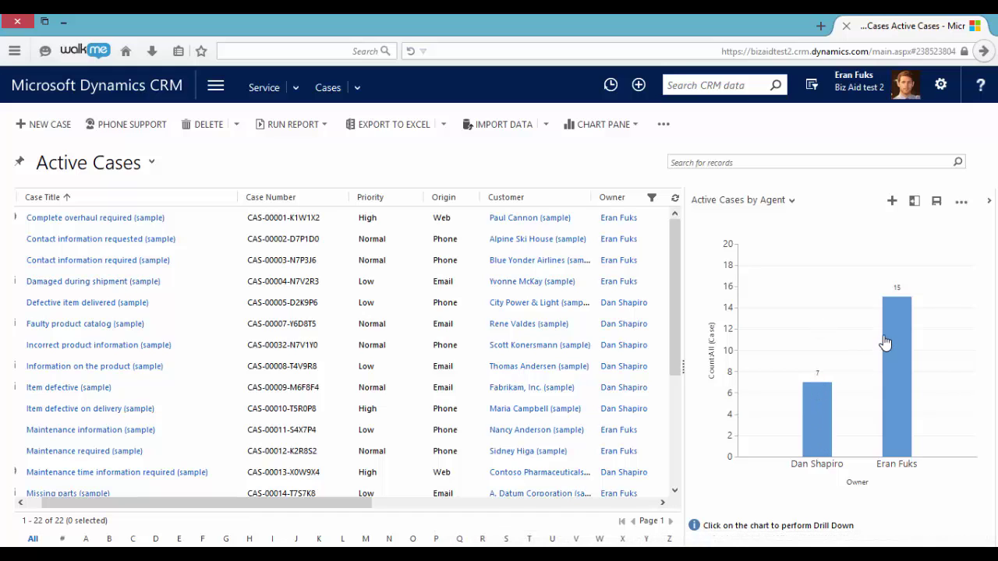
pyautogui.moveTo(887, 334)
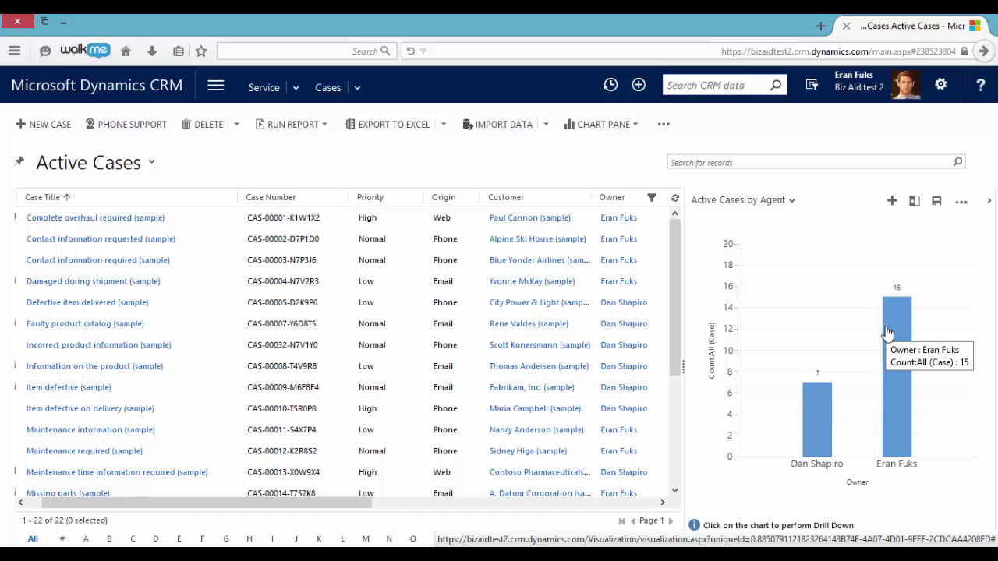
pyautogui.click(769, 201)
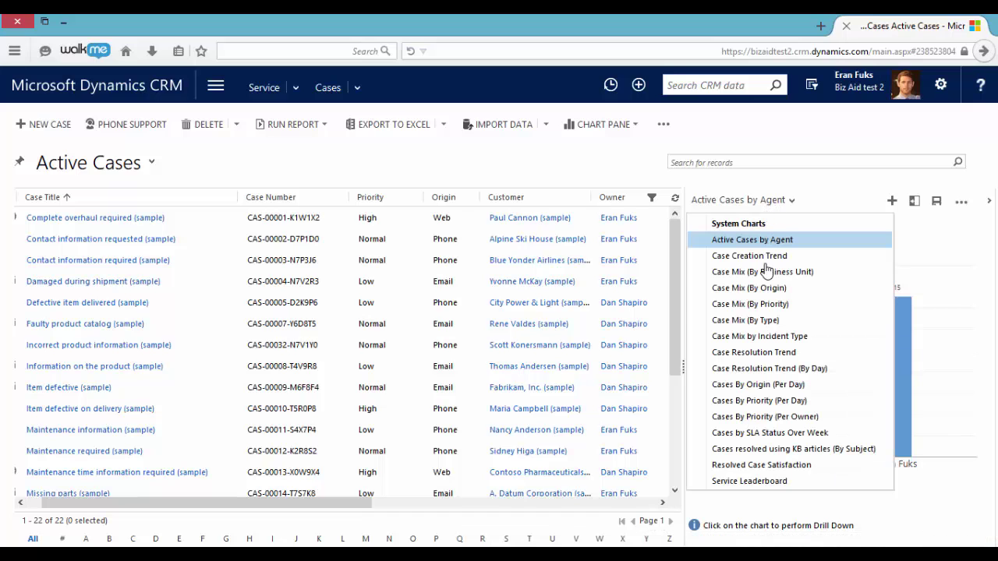
pyautogui.click(771, 321)
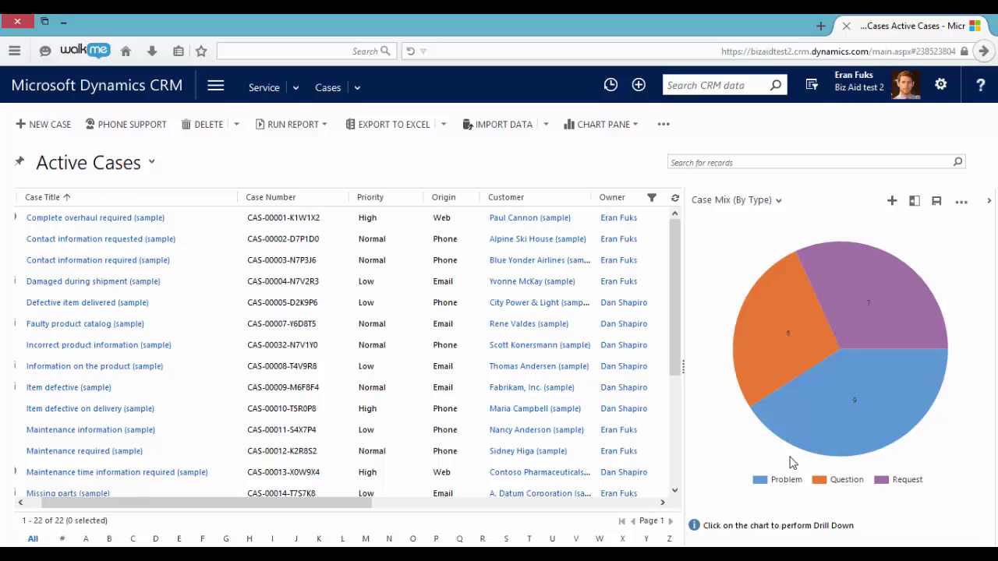
pyautogui.click(765, 202)
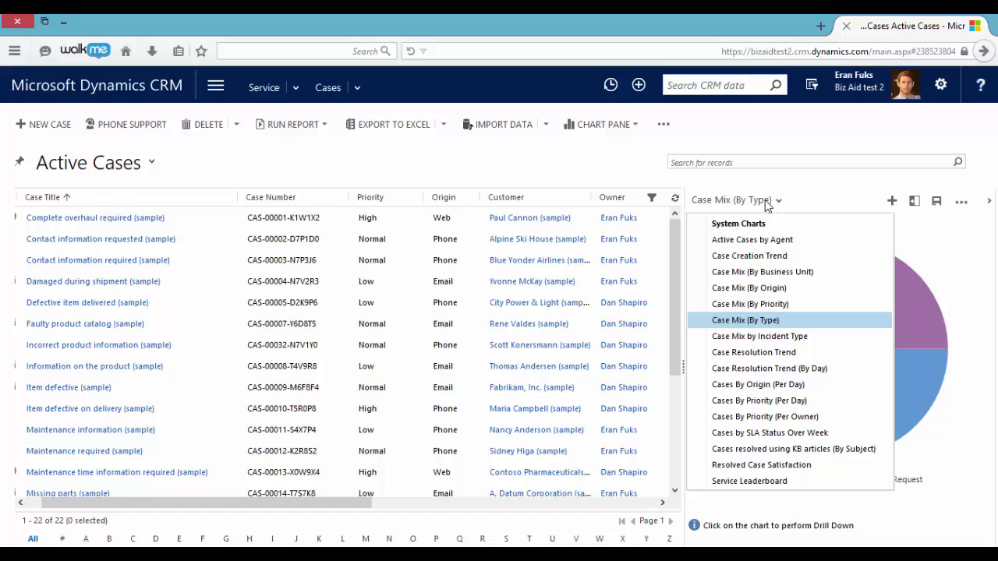
# Show the Cases By Priority (Per Day) chart and drill into a High bar to list its 3 cases
pyautogui.click(768, 403)
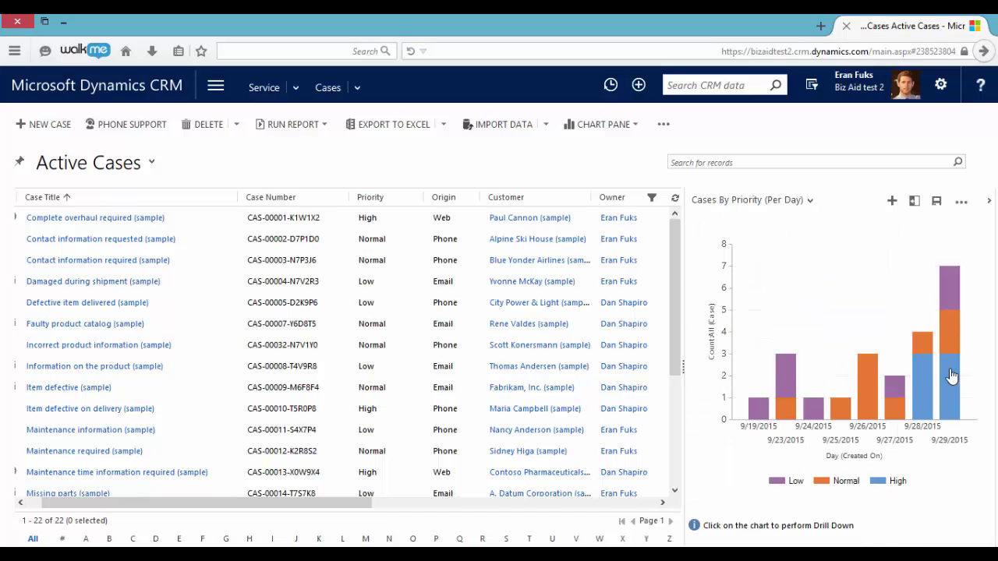
pyautogui.click(922, 379)
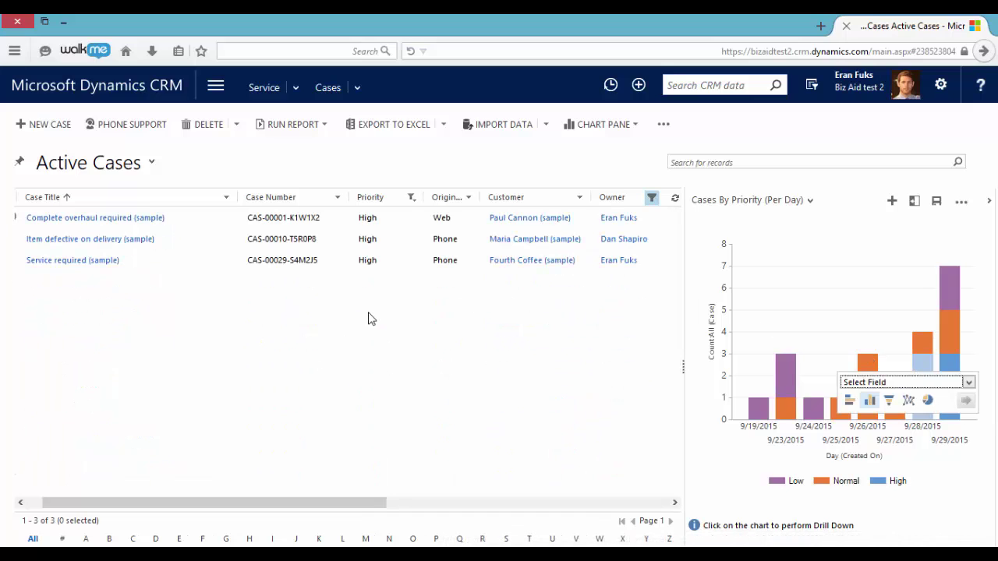
pyautogui.moveTo(205, 503); pyautogui.dragTo(177, 499)
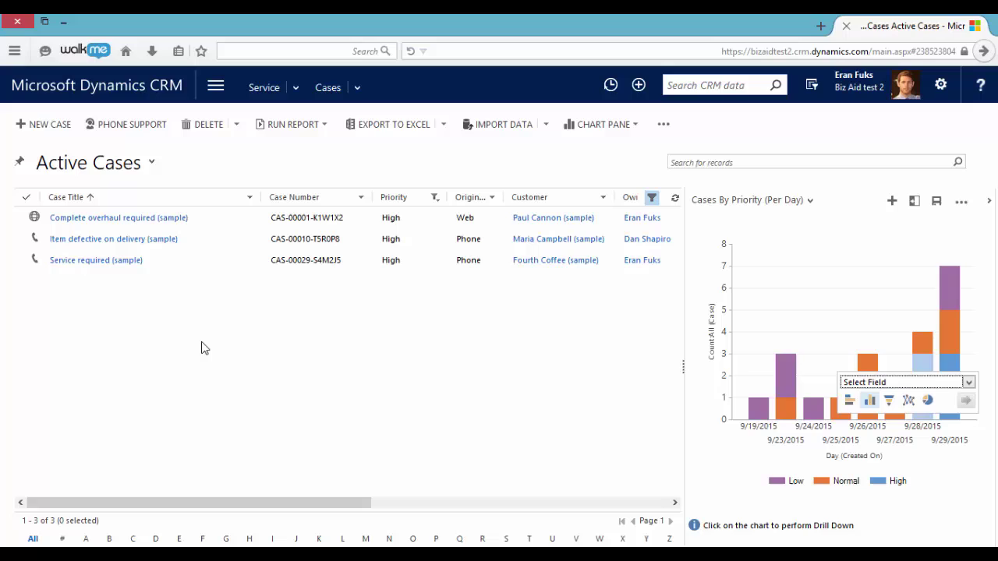